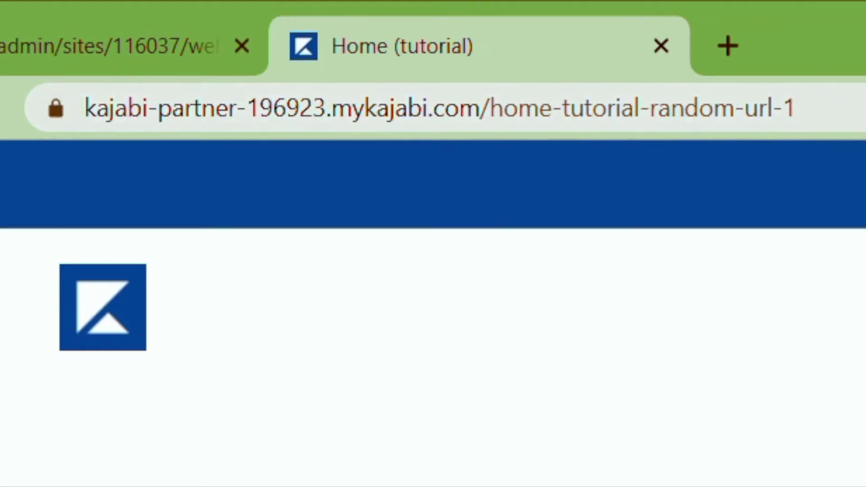
Preview the About page from the site menu and inspect its long about-tutorial-random-url-1 path
drag(480, 109, 745, 108)
drag(812, 92, 812, 92)
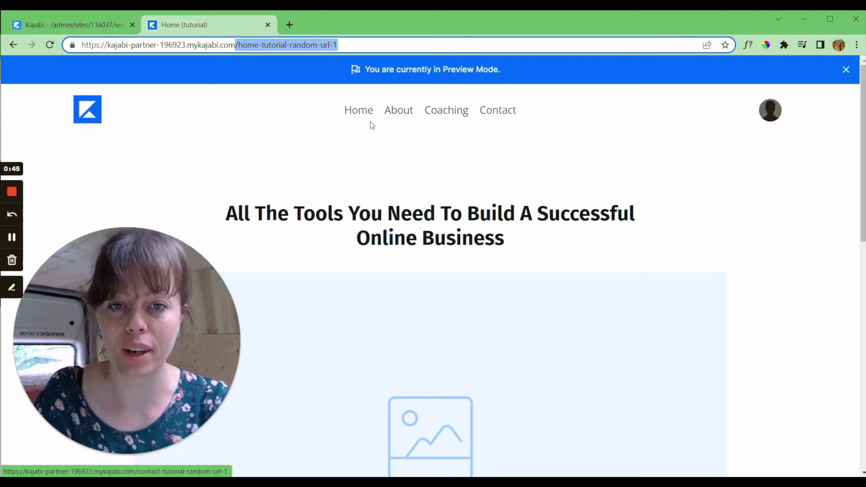
click(398, 115)
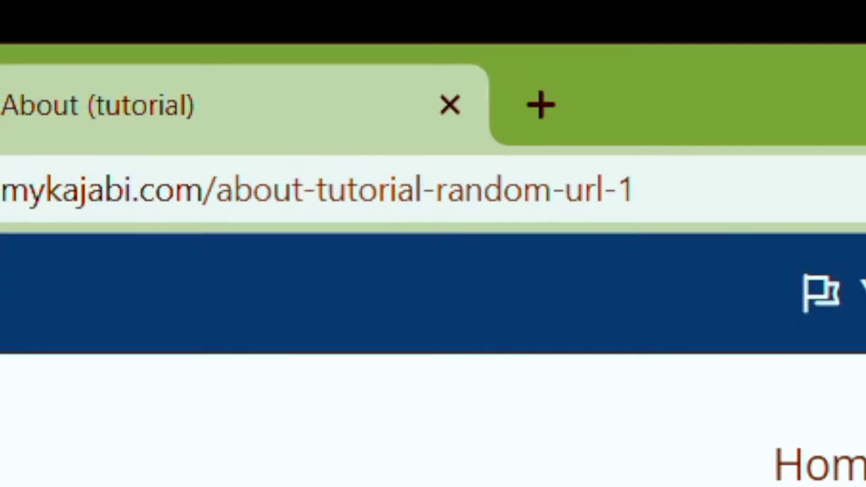
drag(633, 190, 233, 190)
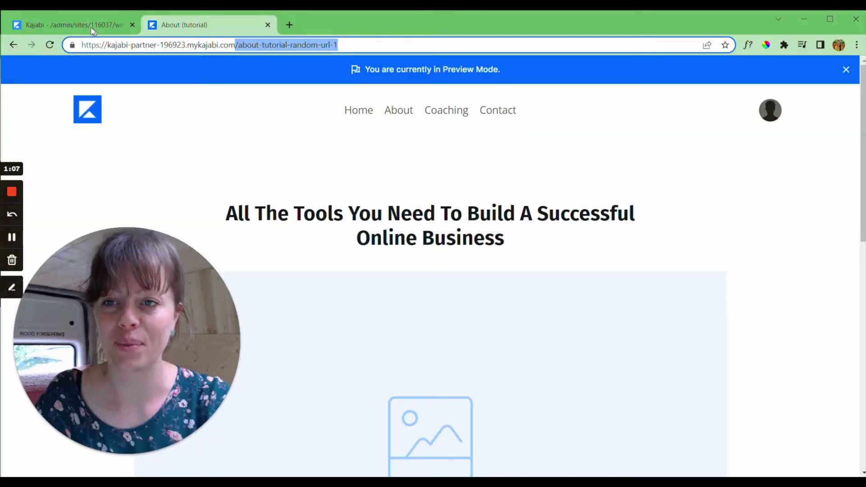
click(90, 27)
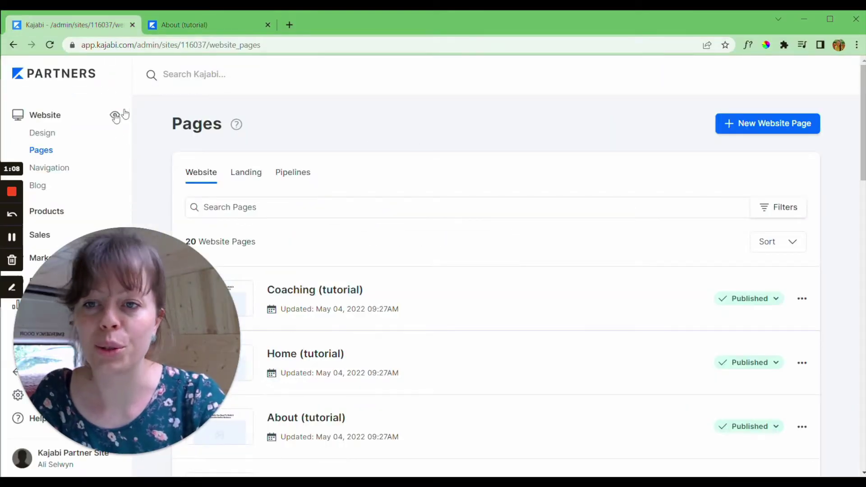
Scroll the Website Pages list to the About (tutorial) row and open its actions menu
scroll(493, 194, down, 3)
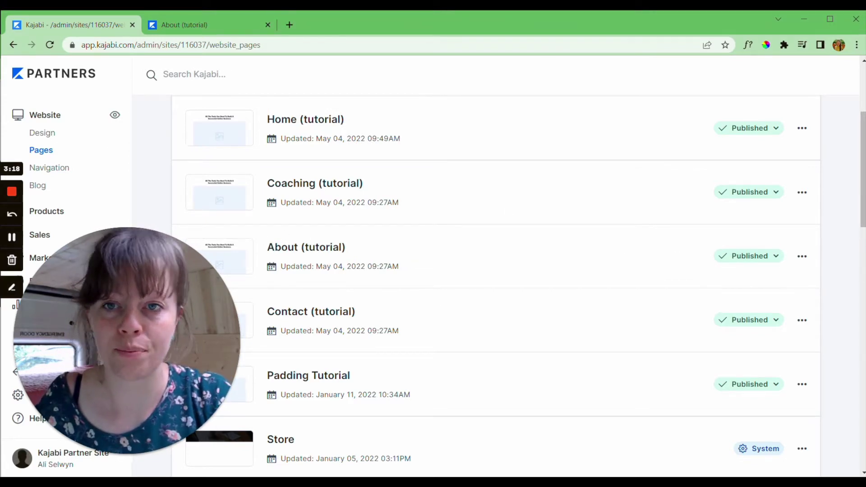
click(803, 257)
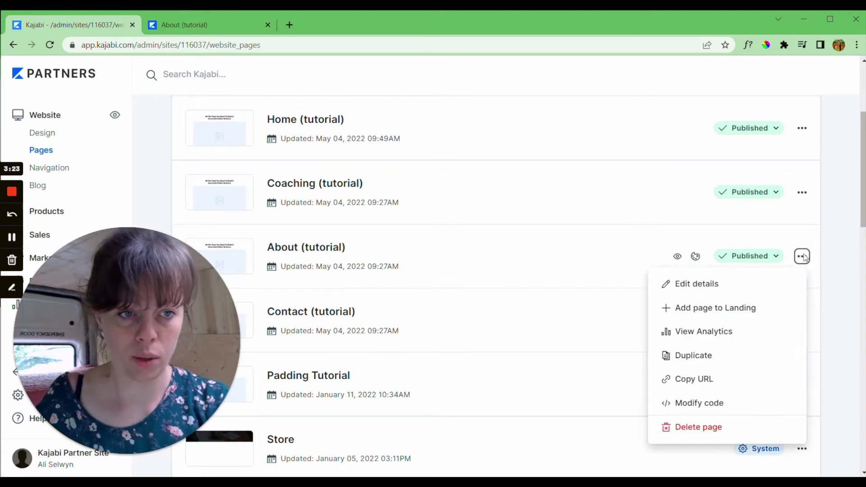
Replace the About (tutorial) page's URL slug with 'about' in Edit details and save
click(678, 285)
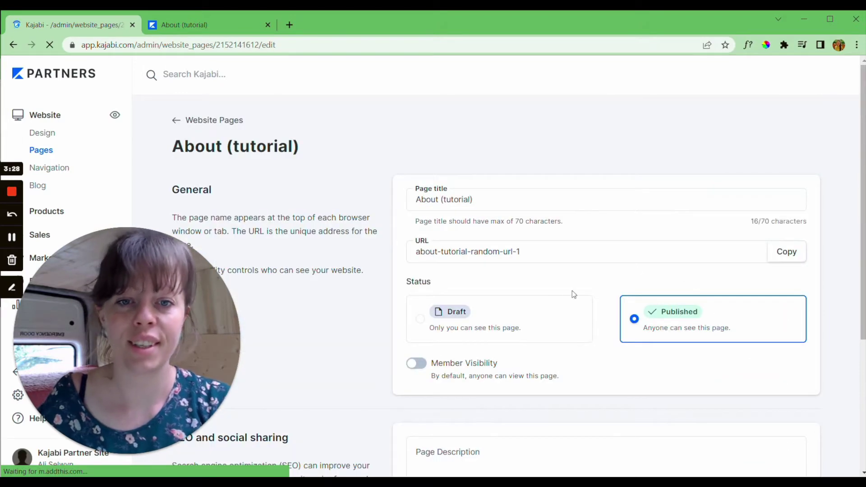
click(537, 255)
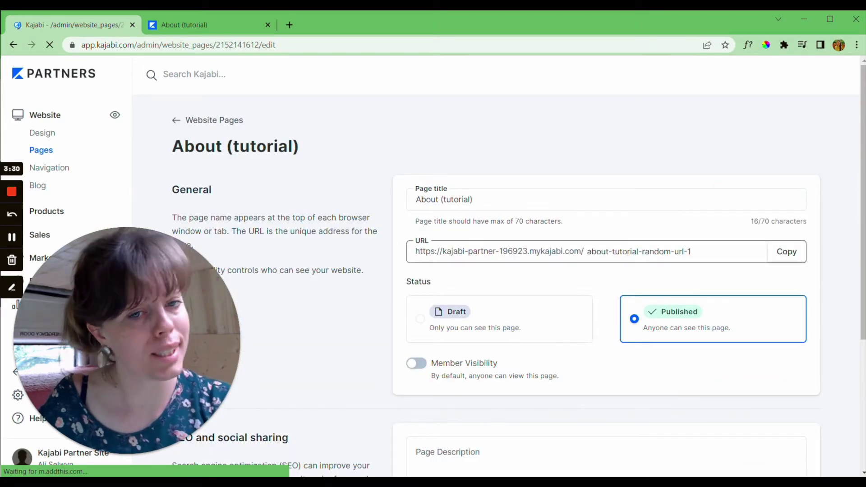
key(Tab)
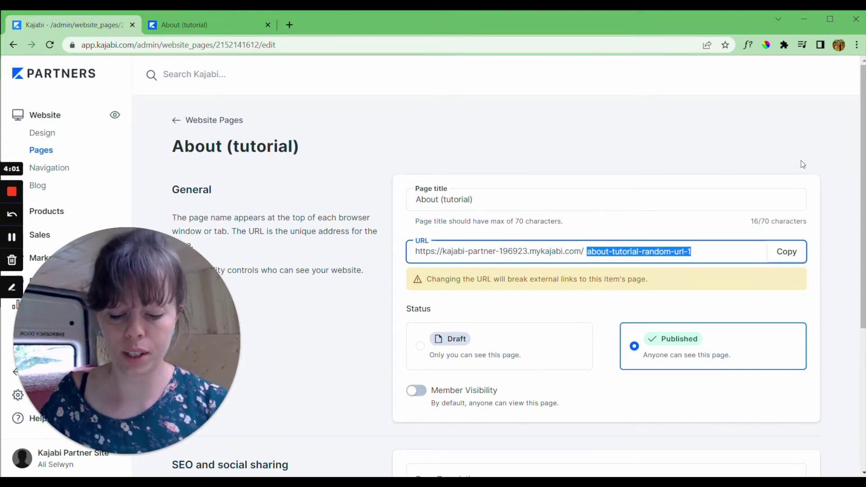
text(about)
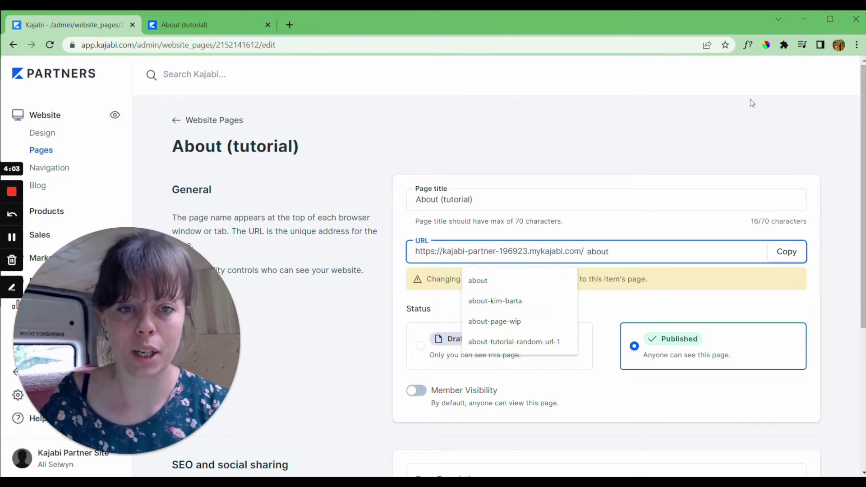
click(513, 198)
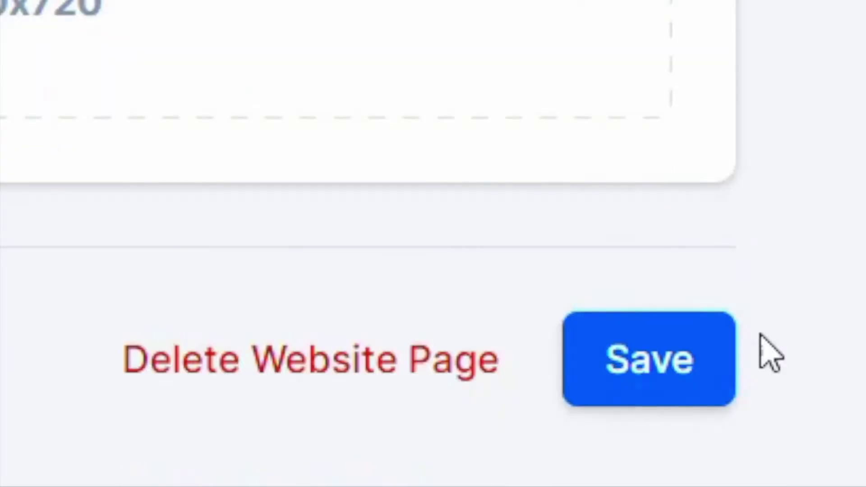
click(657, 395)
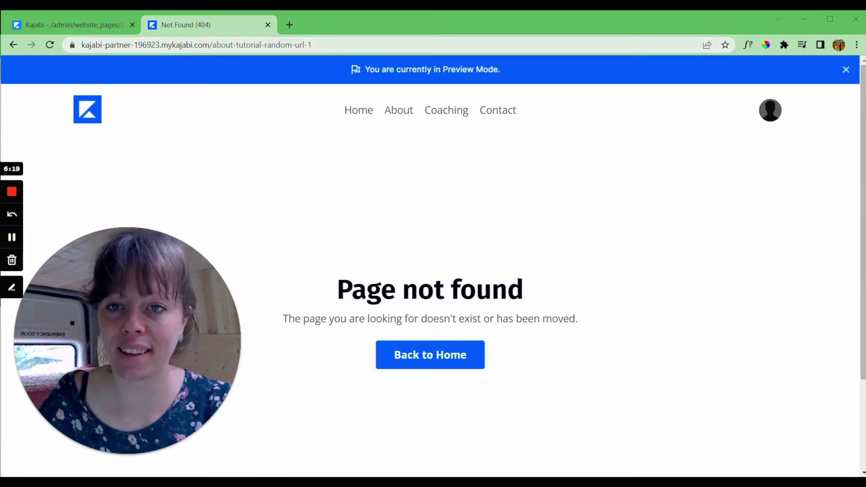
Confirm the old about-tutorial-random-url-1 address now returns Page not found in the preview
click(211, 45)
drag(211, 45, 312, 45)
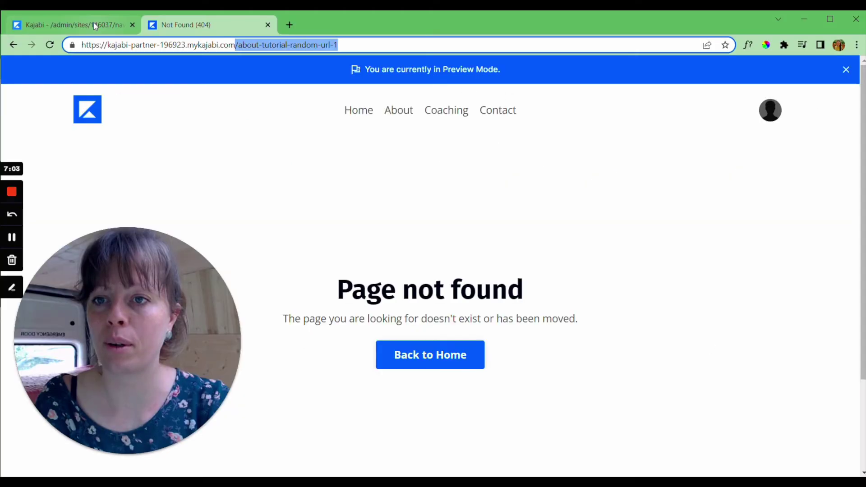
click(95, 25)
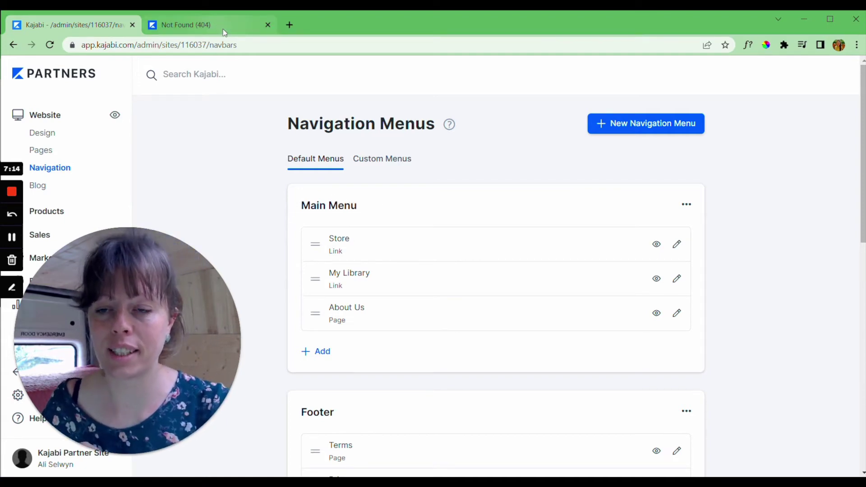
Compare Default Menus with Custom Menus, ending on Menu (tutorial) and its About link
click(394, 162)
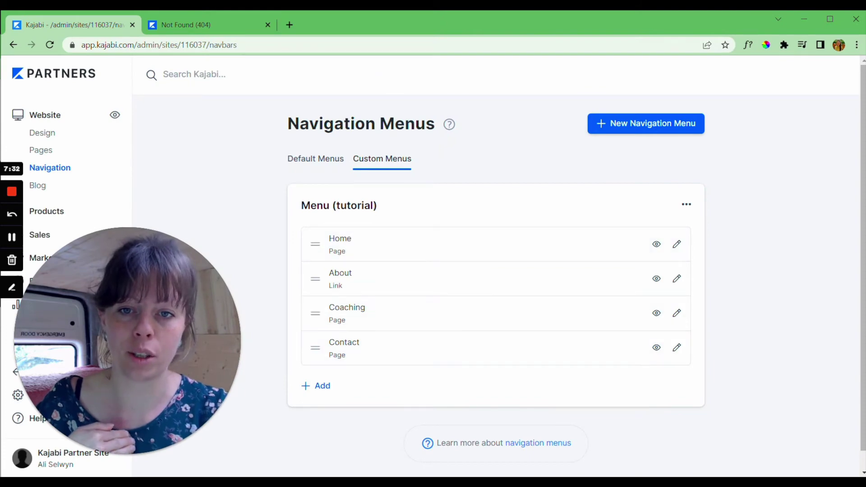
click(324, 160)
scroll(387, 248, down, 9)
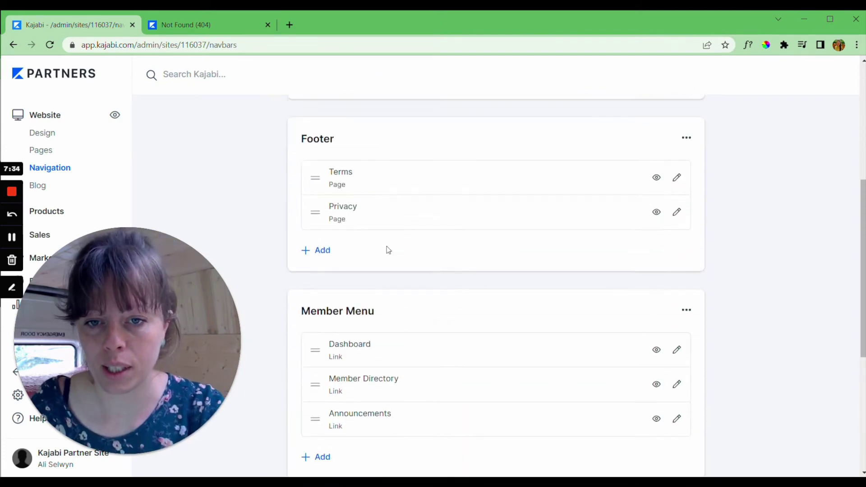
scroll(388, 250, down, 3)
scroll(387, 251, up, 13)
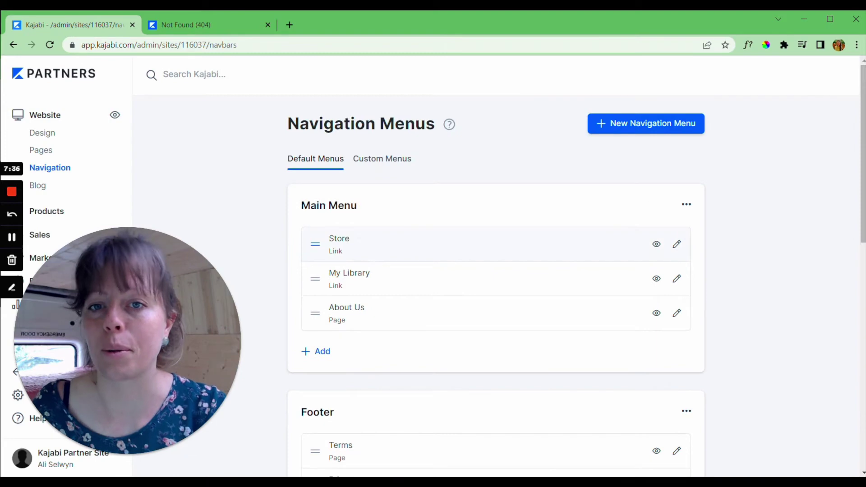
click(381, 162)
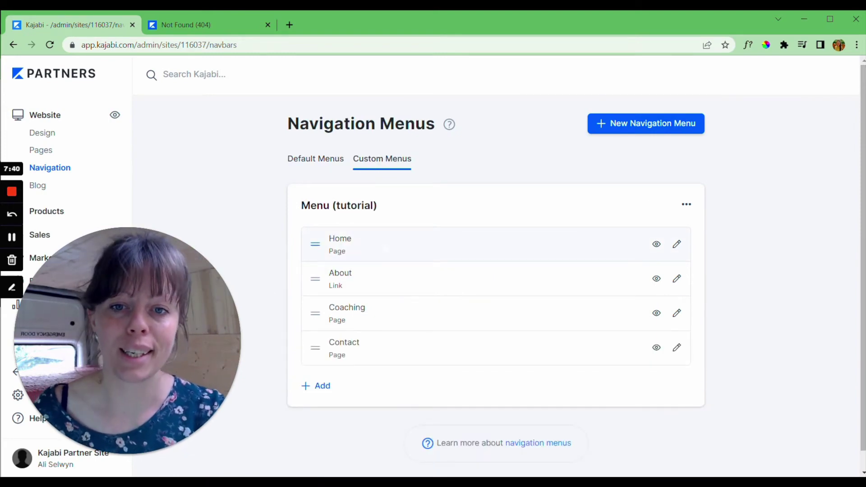
Trim '-tutorial-random-url-1' from the About menu link so it points to /about, and save
click(677, 281)
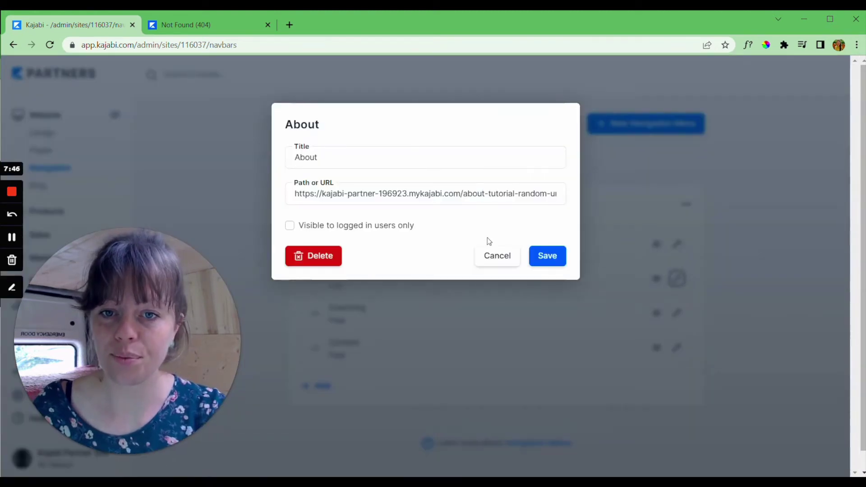
click(424, 193)
click(424, 157)
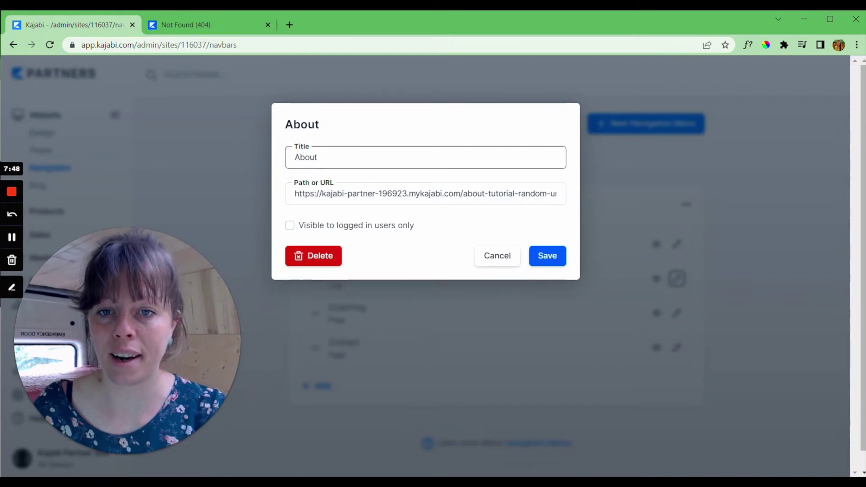
click(424, 194)
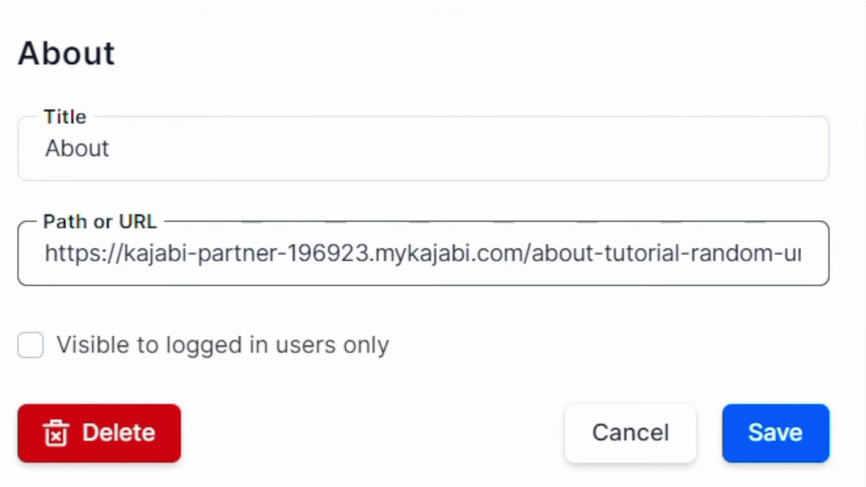
drag(589, 254, 859, 260)
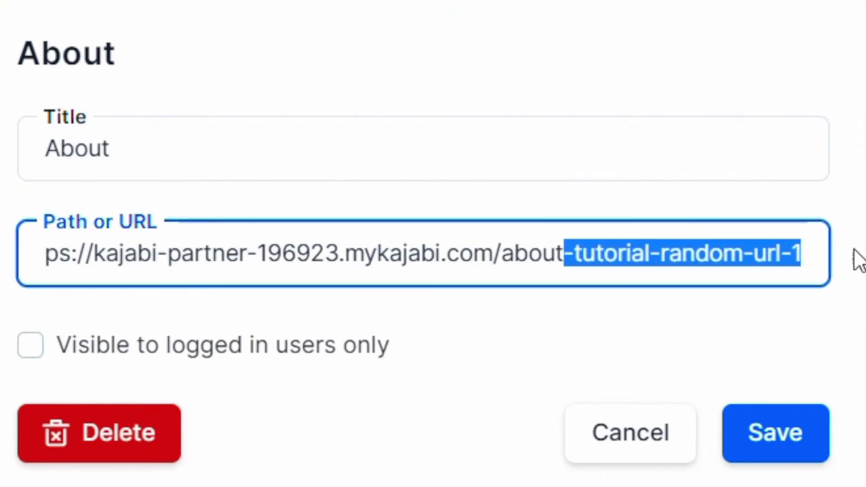
key(BackSpace)
click(796, 431)
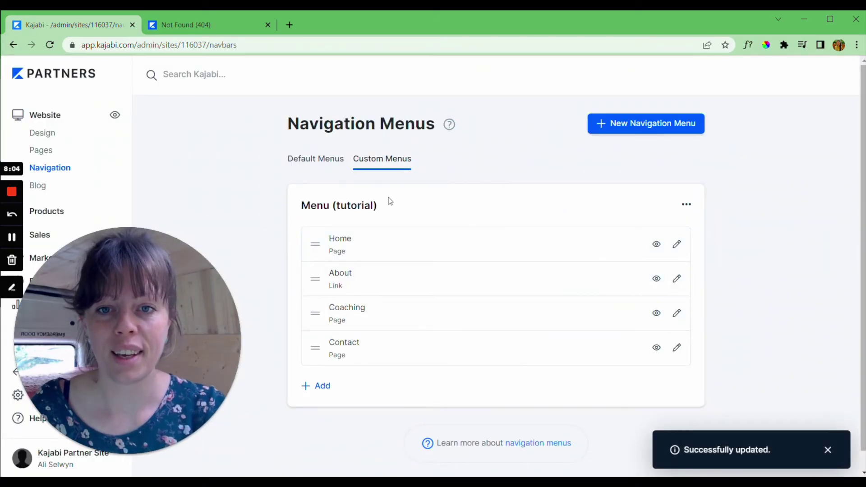
click(205, 26)
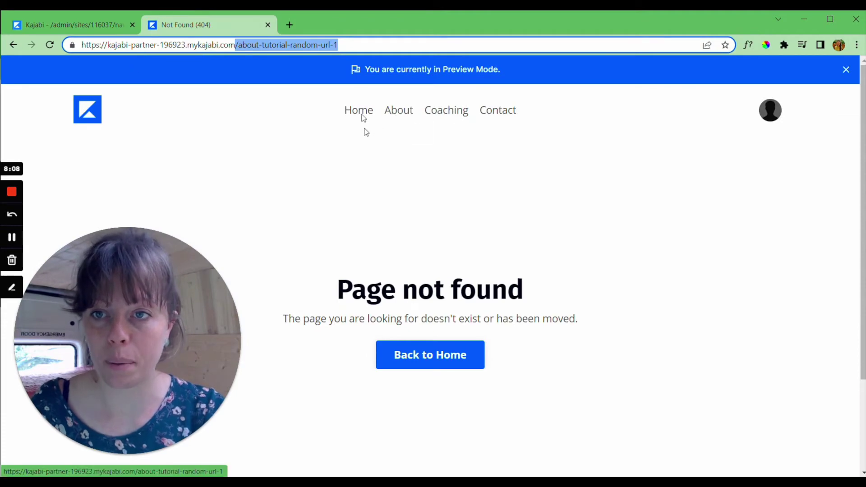
Reload the site preview to confirm the About link now opens the page at /about
click(397, 112)
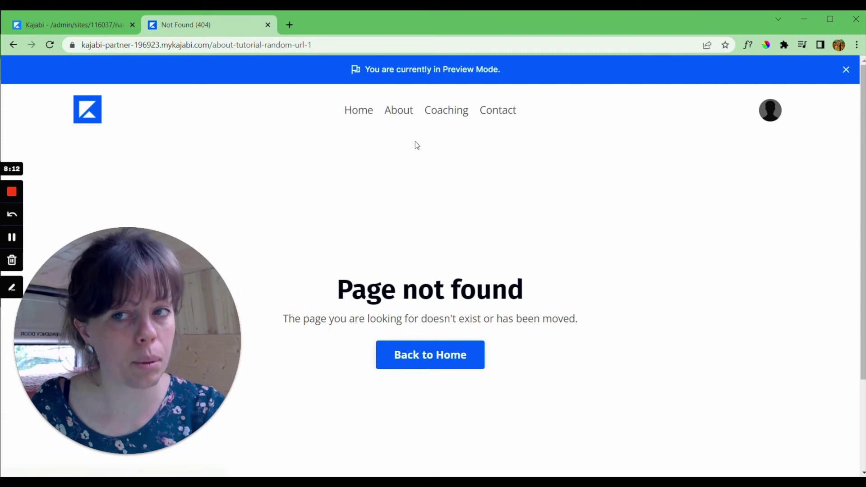
click(50, 45)
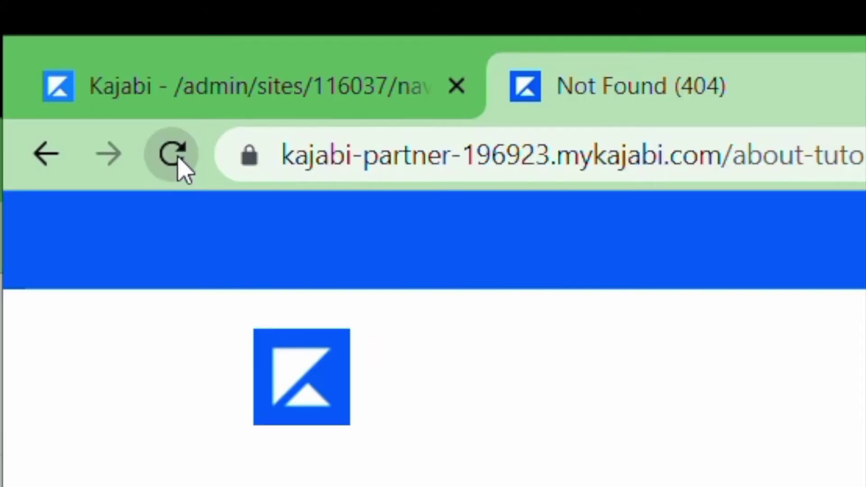
click(176, 157)
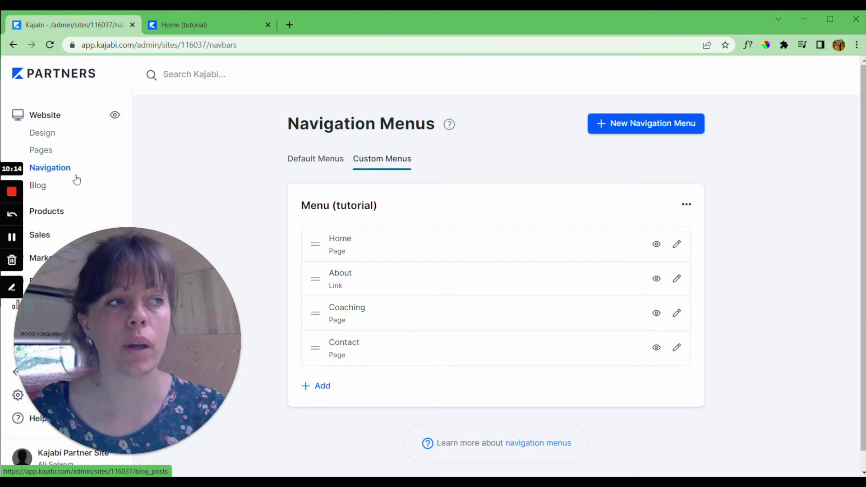
Open the Home (tutorial) page in the page builder and scroll through its sections
click(40, 152)
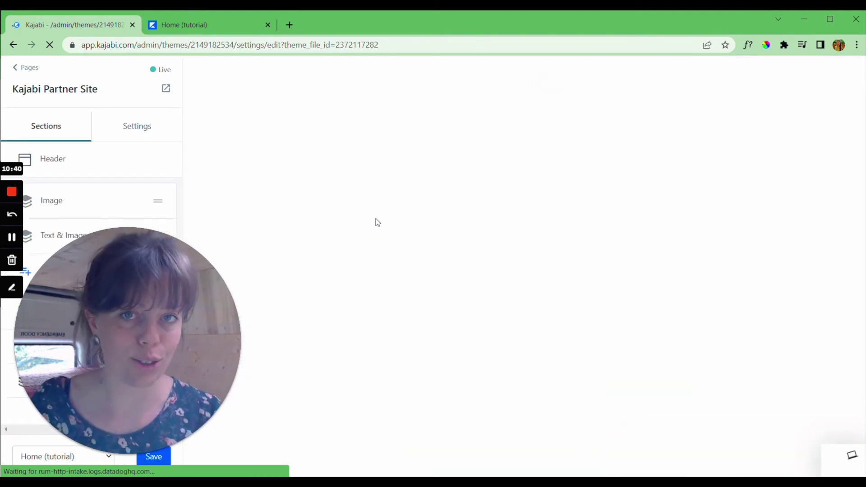
scroll(587, 284, down, 10)
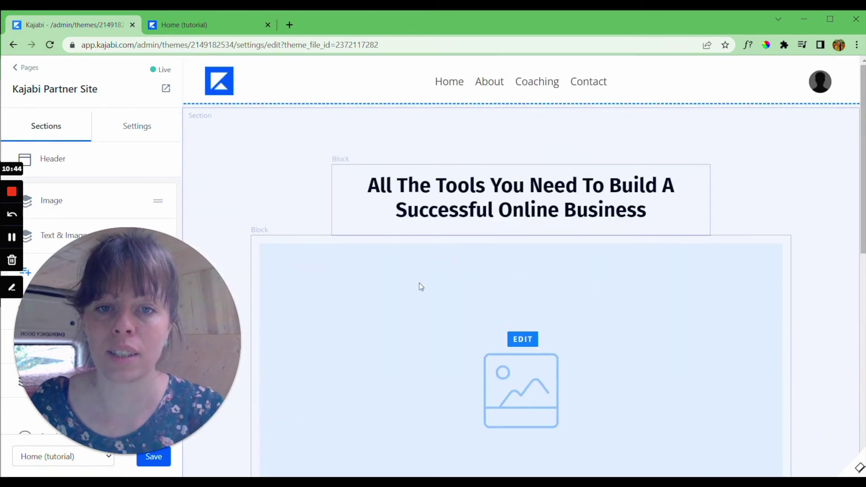
Add a Call to Action button to the Image section and paste the /about link
click(147, 211)
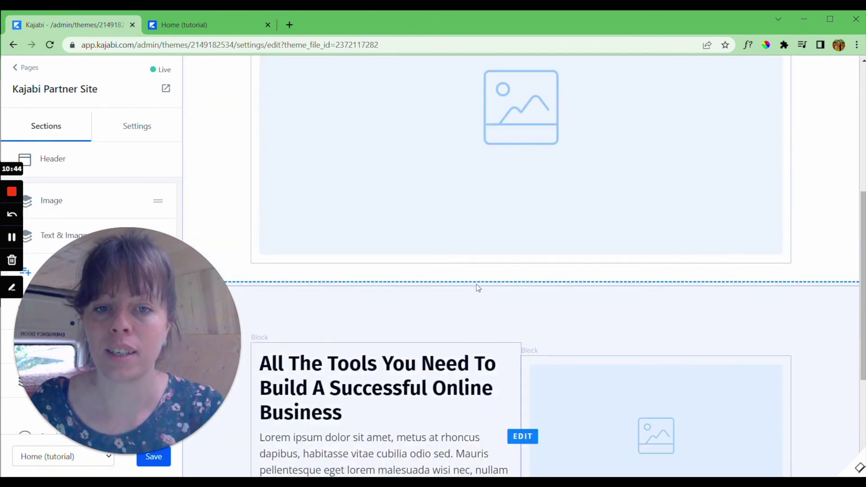
click(55, 212)
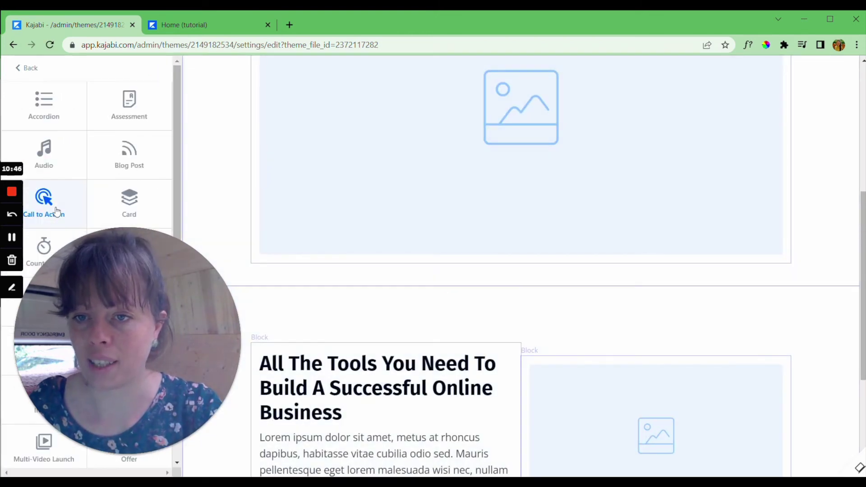
click(55, 213)
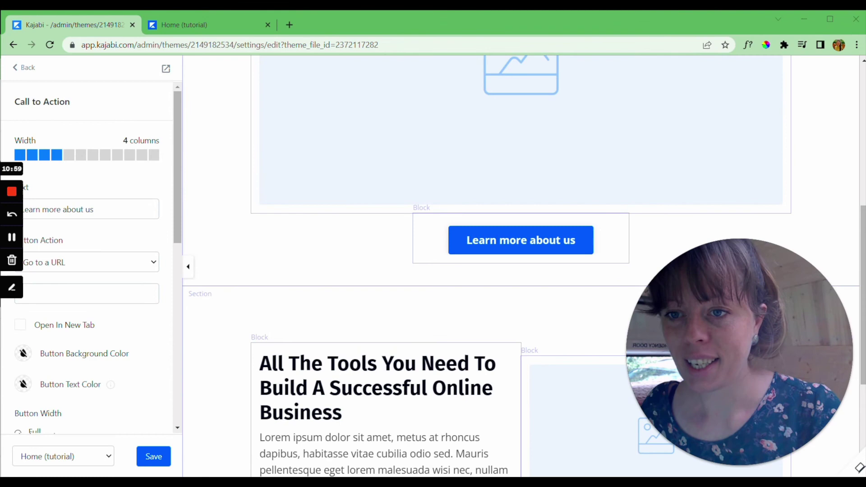
click(63, 286)
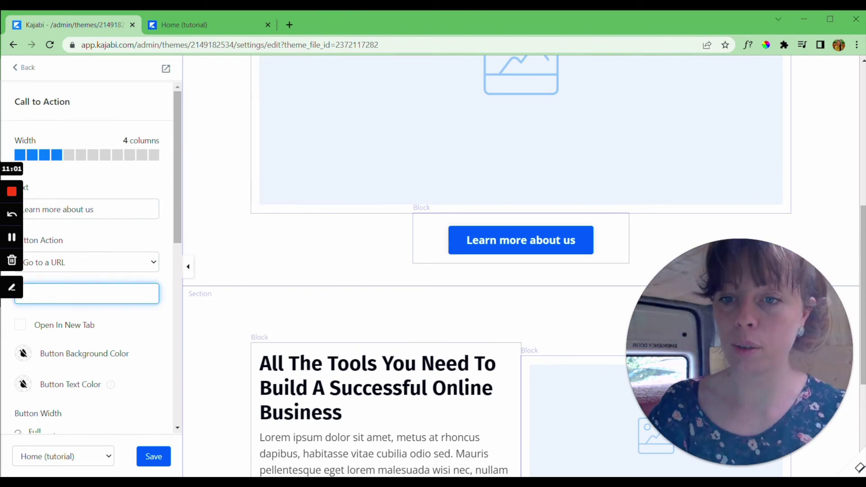
key(ctrl+v)
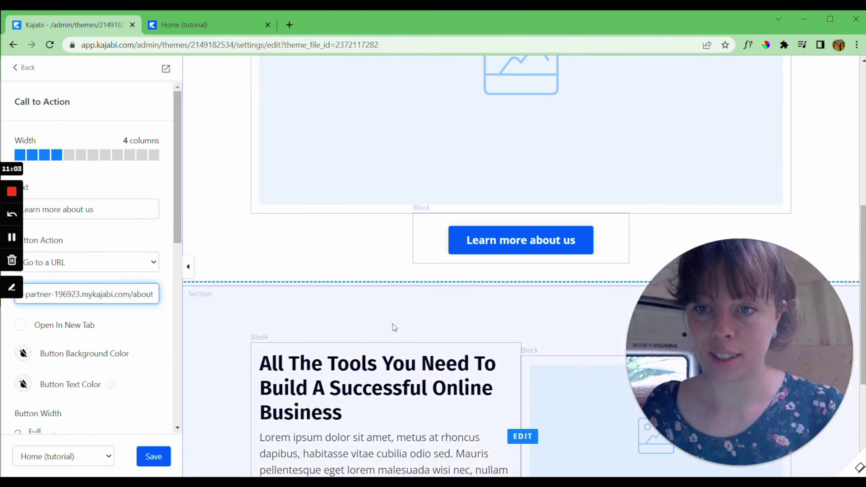
key(ctrl+shift+Left)
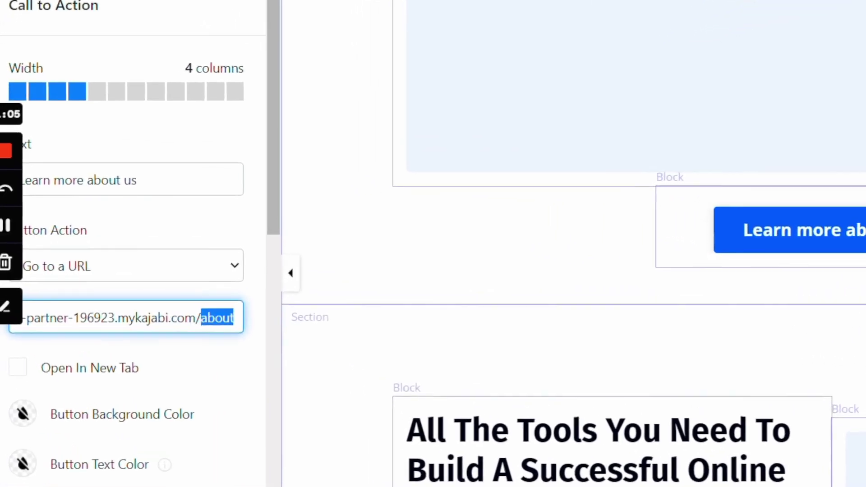
Change the button's action to Go to a Landing Page, leaving the landing page unselected
click(133, 268)
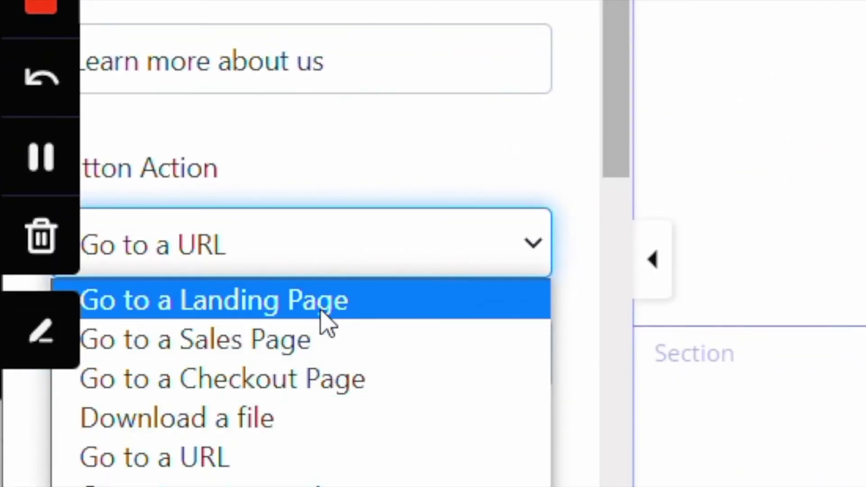
click(333, 321)
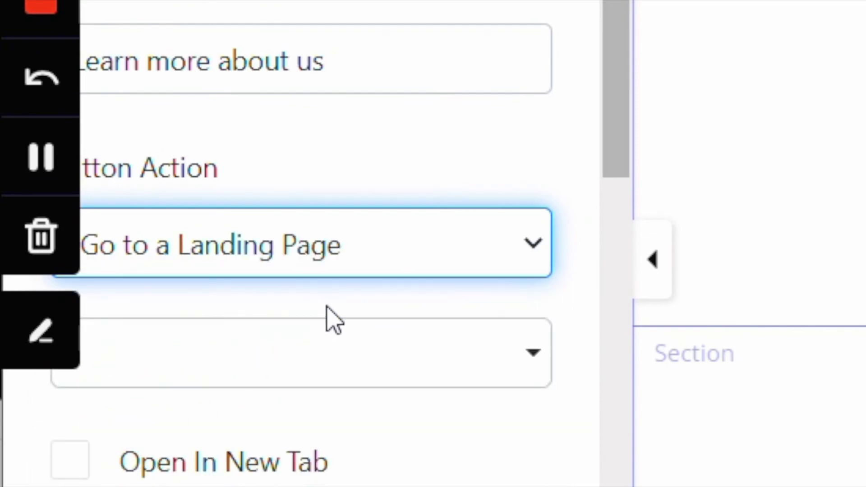
click(319, 367)
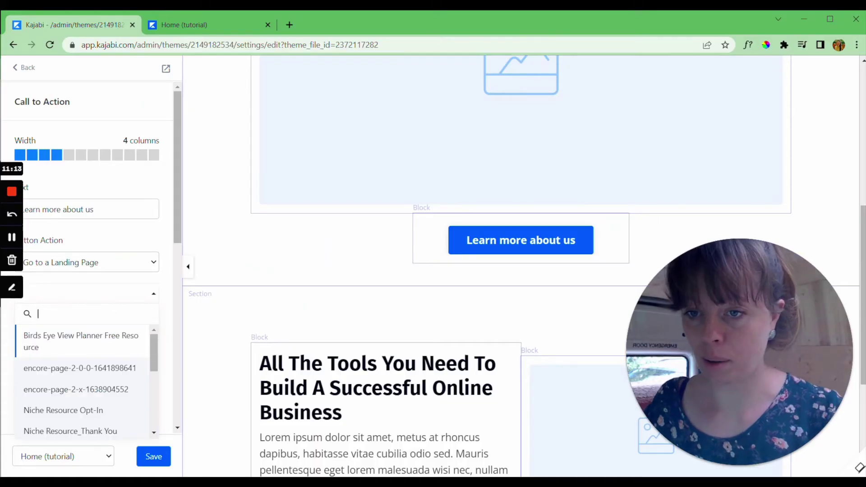
click(109, 249)
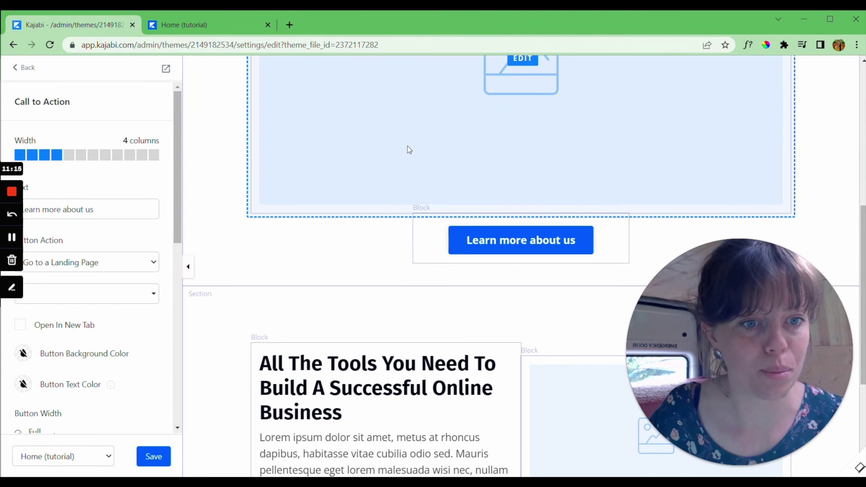